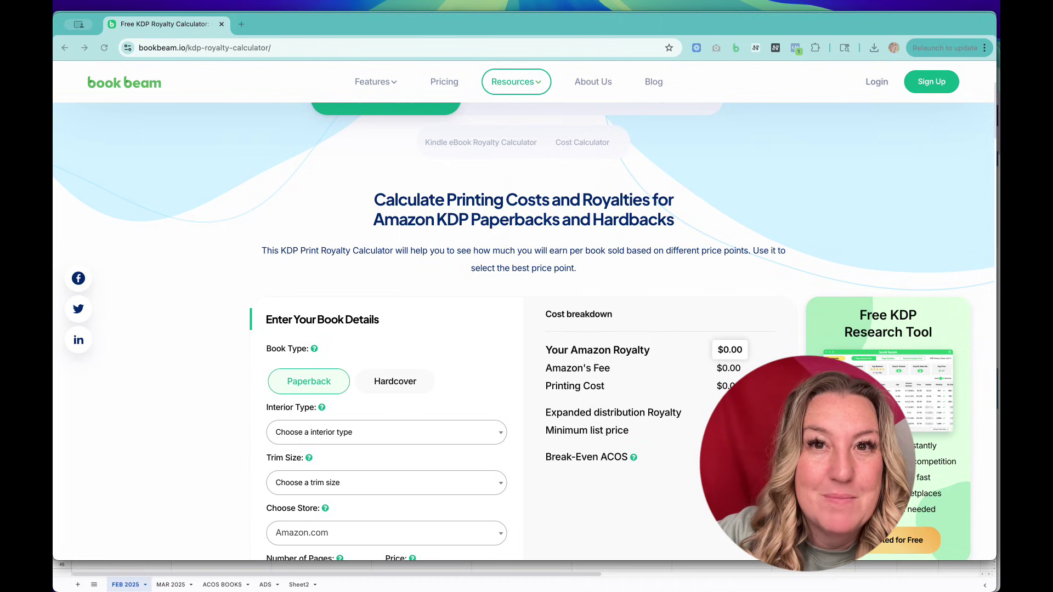
Step: Set the paperback's interior type to Black Ink and its trim size to Regular - 6"x9" and under
left_click(467, 432)
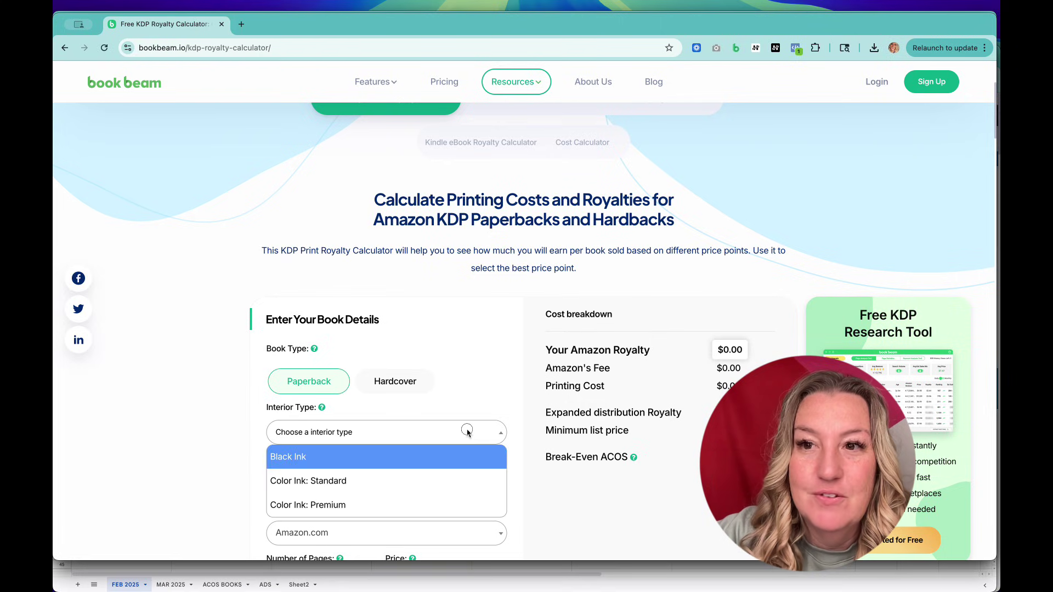
left_click(431, 455)
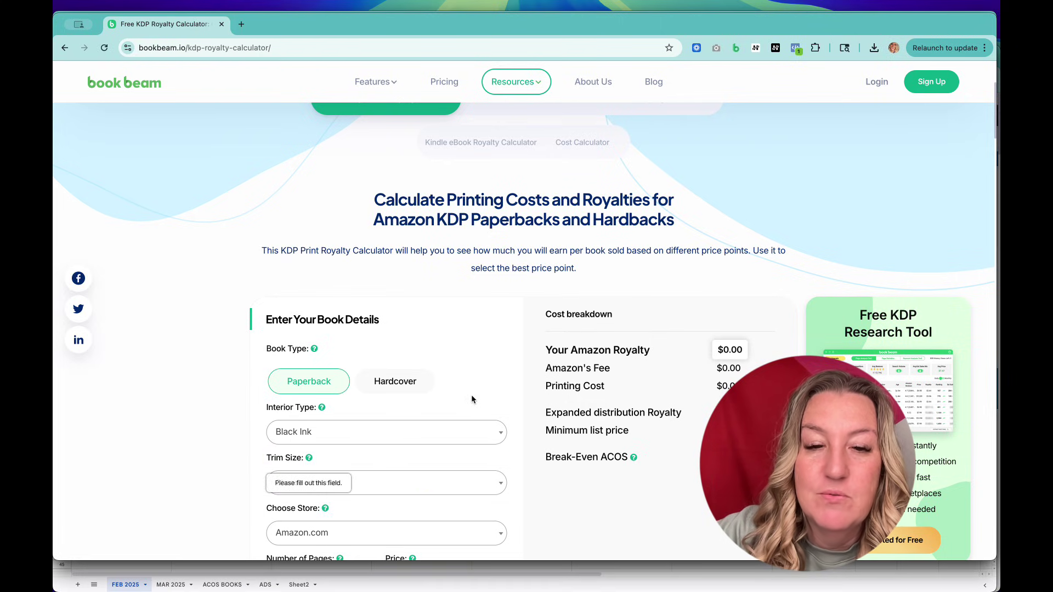
scroll(474, 399, "down", 3)
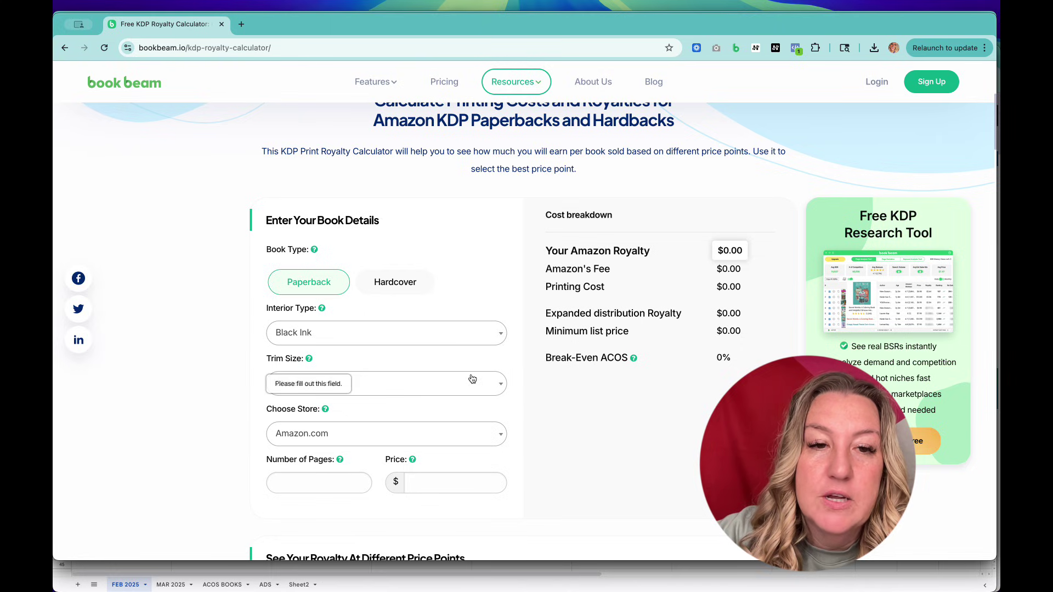
left_click(502, 387)
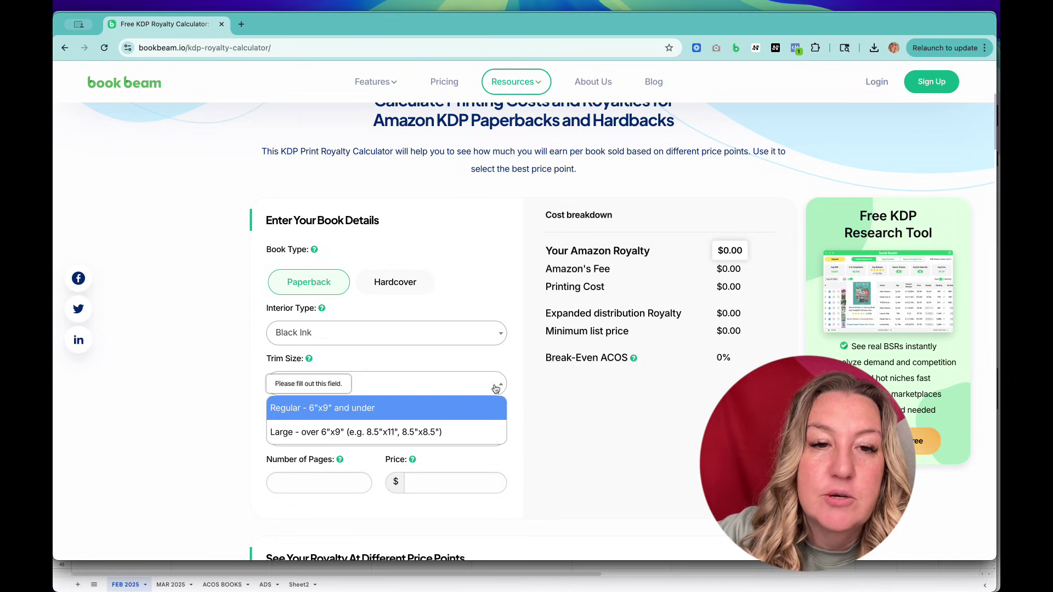
left_click(357, 411)
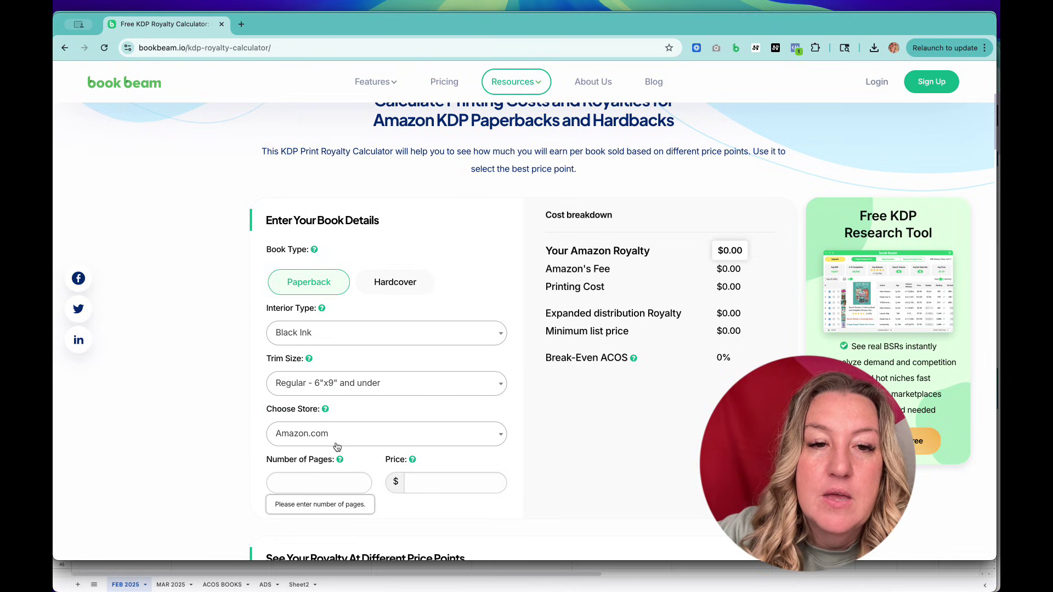
Step: Enter 110 as the number of pages and $9.99 as the price to calculate the royalty
scroll(355, 475, "down", 1)
left_click(299, 451)
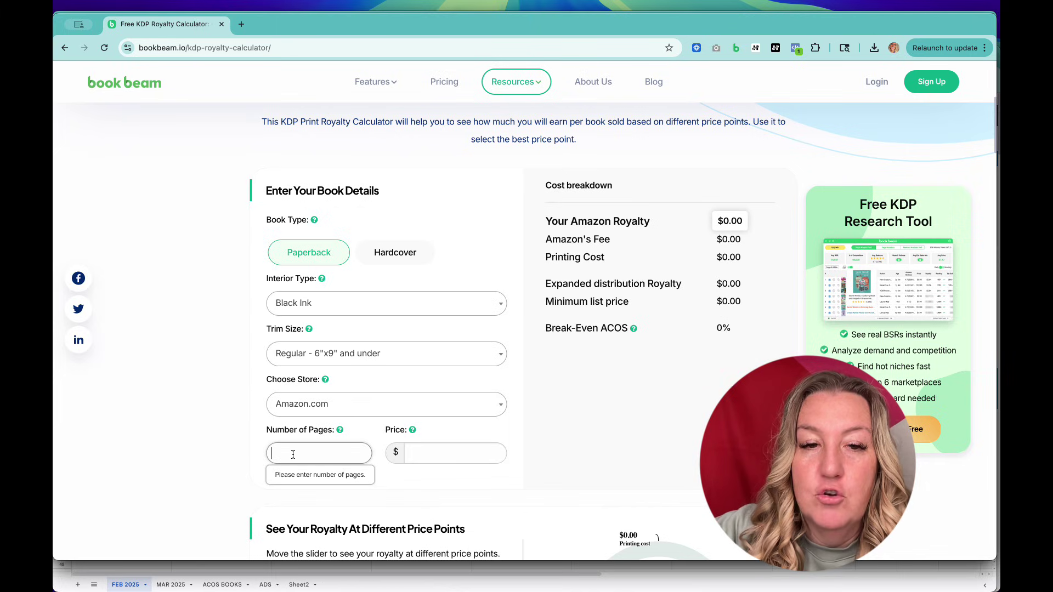
type("110")
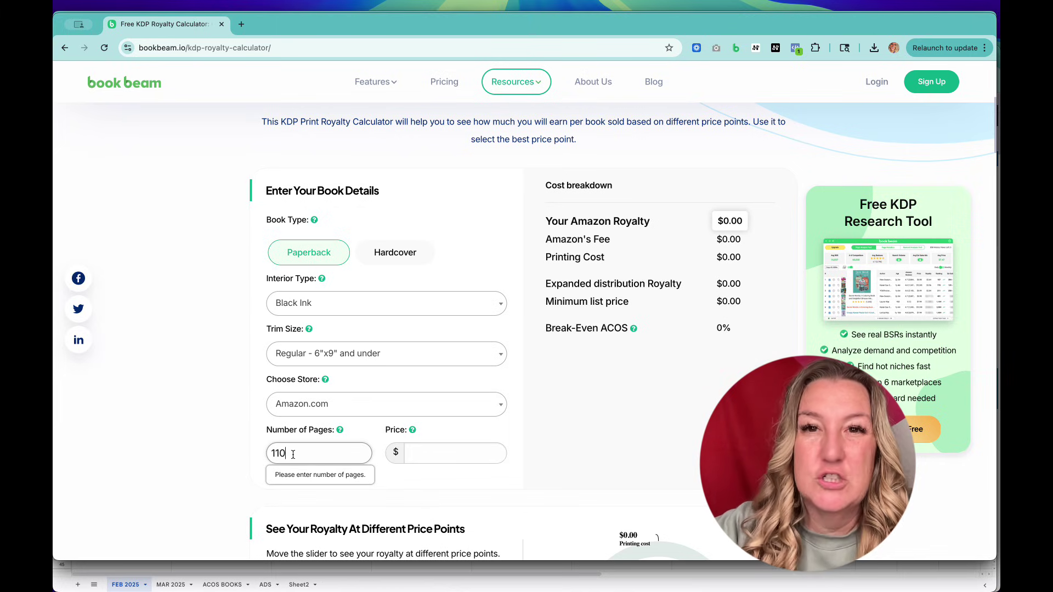
key("Tab")
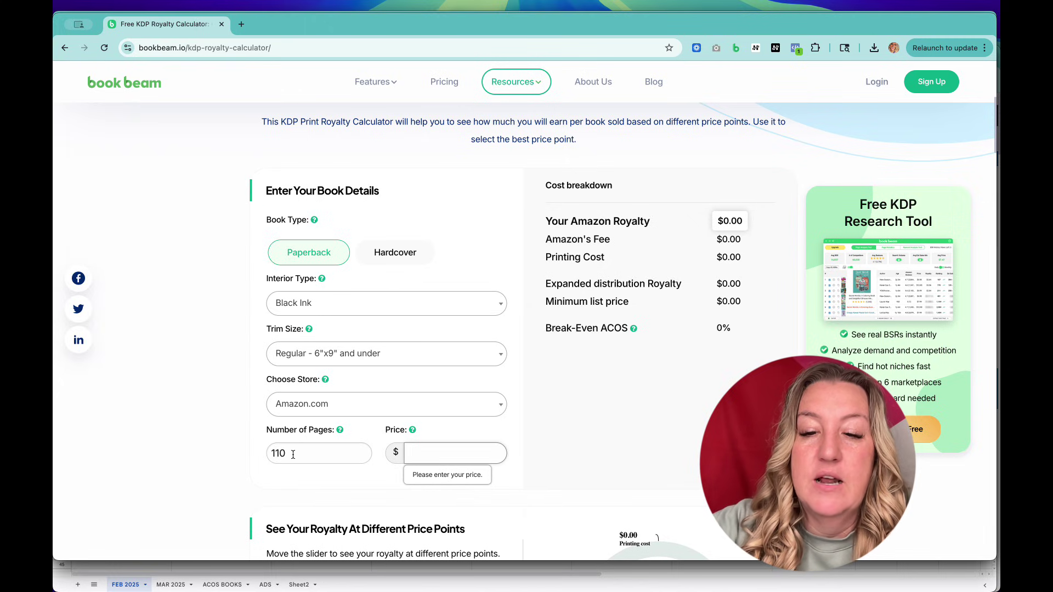
type("9.99")
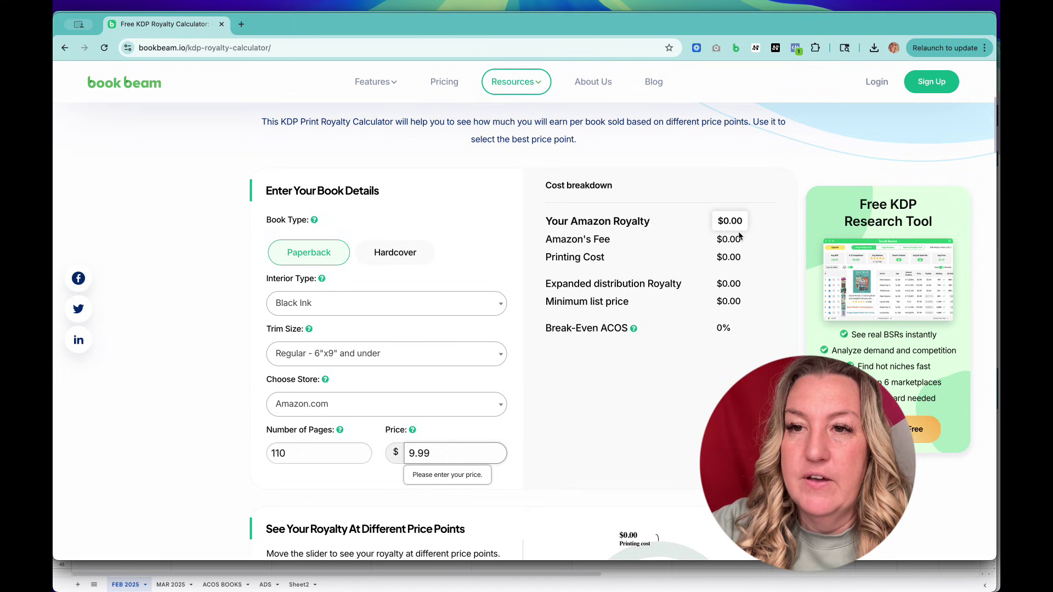
key("Tab")
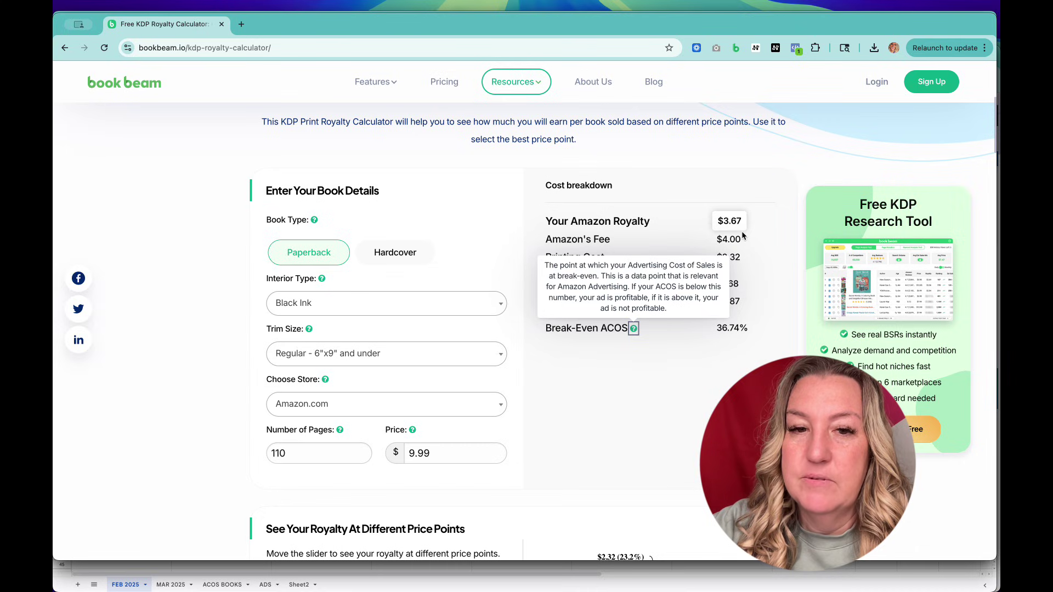
Step: Change the number of pages to 112 and recalculate the cost breakdown
left_click(293, 455)
key("BackSpace")
type("2")
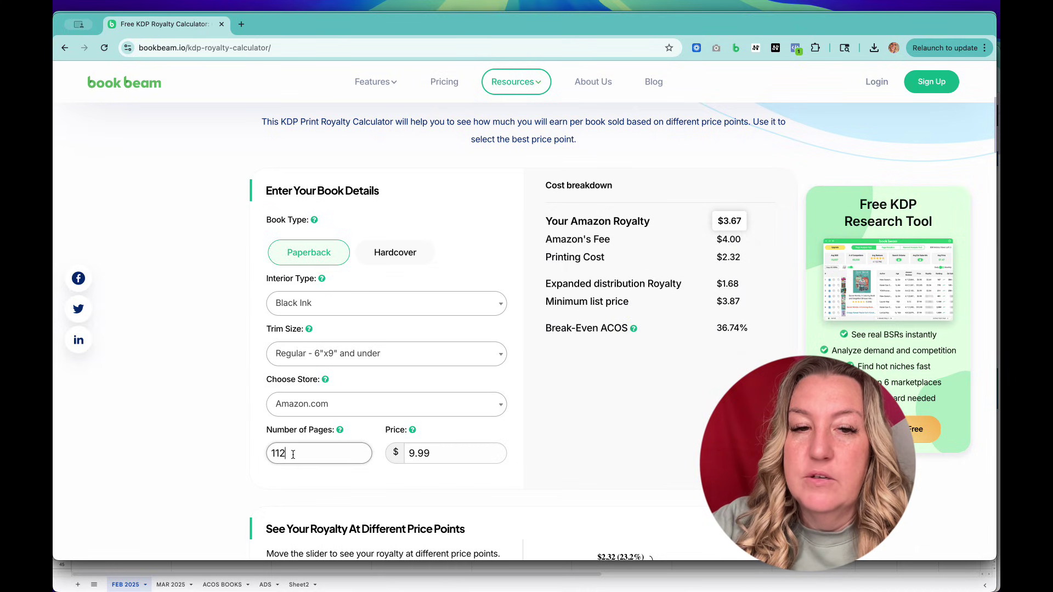
key("Tab")
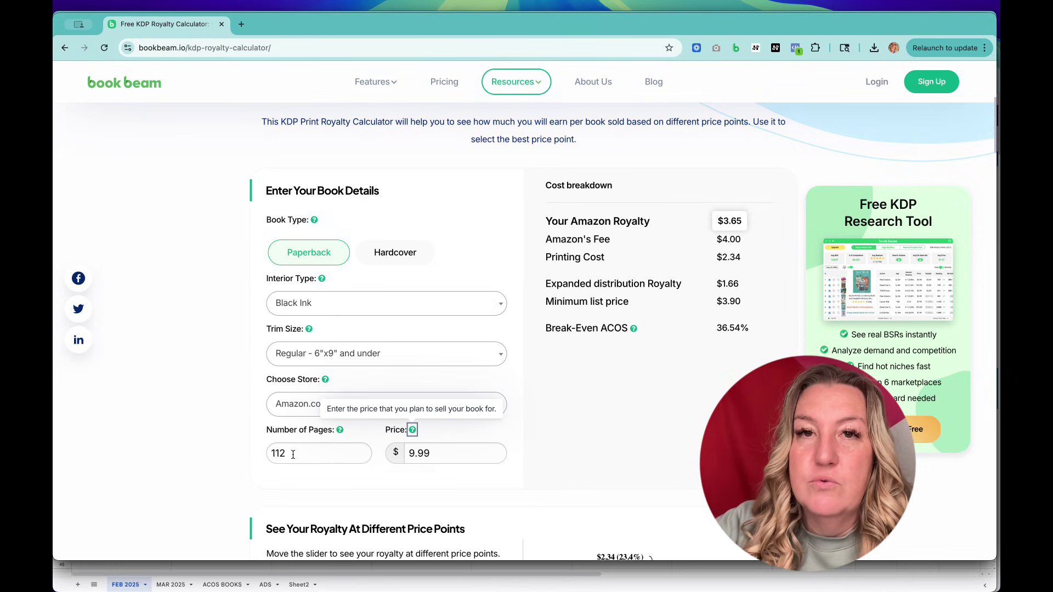
Step: Replace the number of pages with 210 to compare the royalty of a longer book
left_click(287, 458)
key("BackSpace")
key("BackSpace")
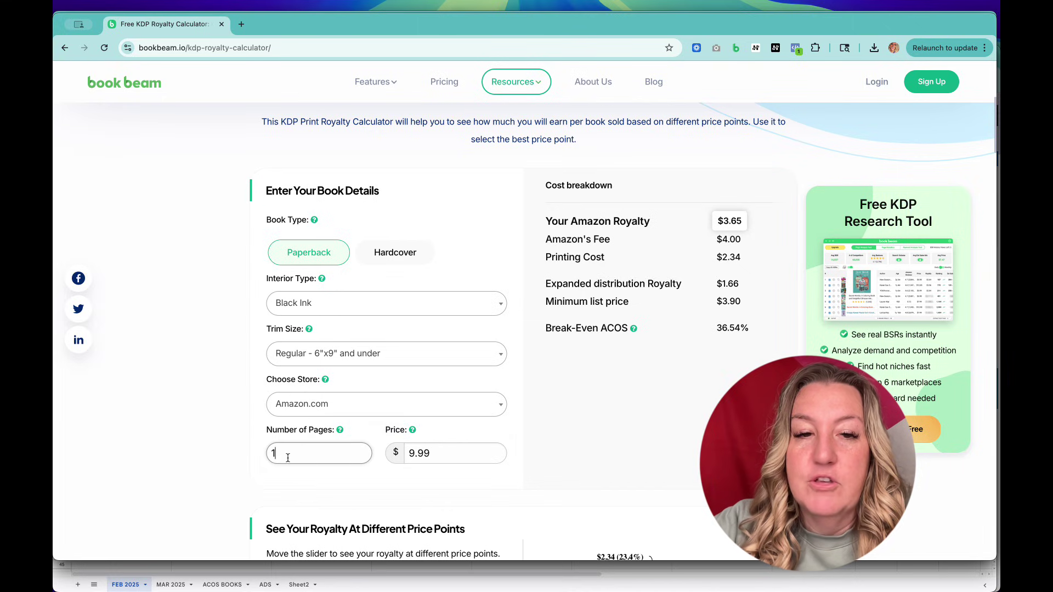
key("BackSpace")
type("2")
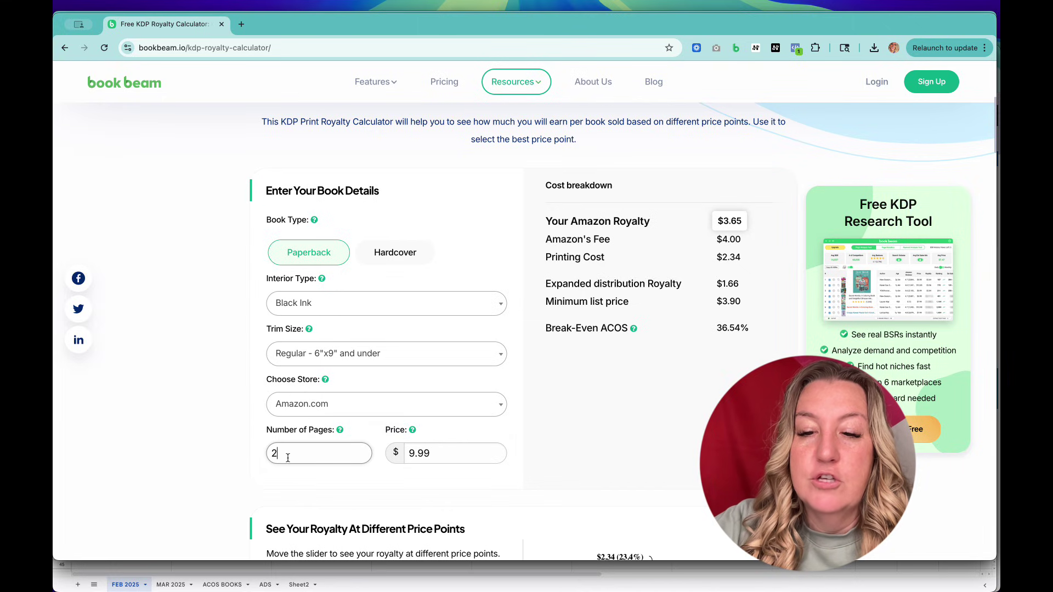
type("10")
key("Tab")
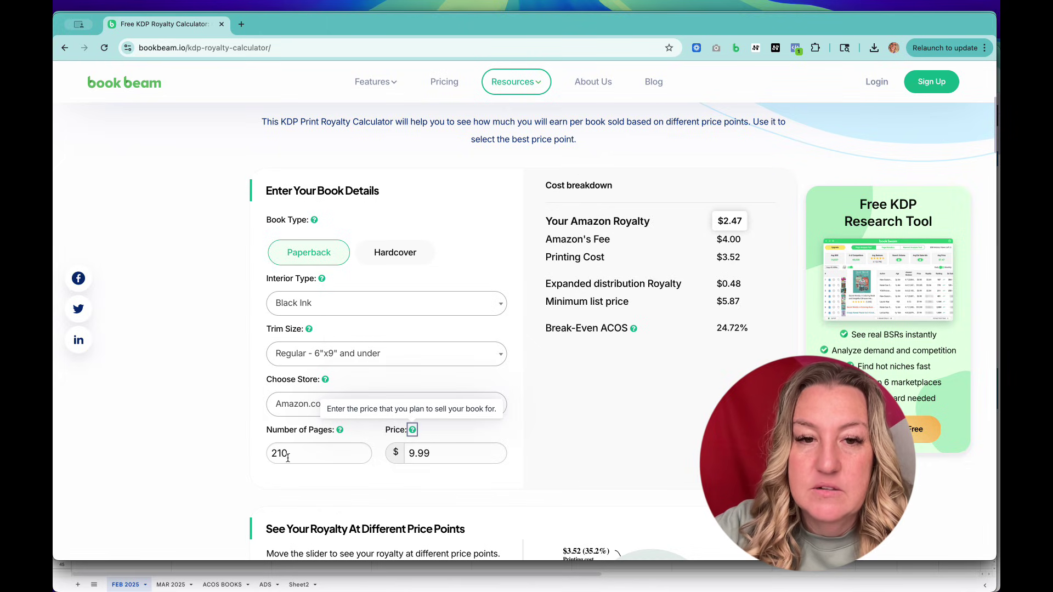
Step: Set the number of pages back to 110 and highlight the Break-Even ACOS percentage in the cost breakdown
left_click_drag(293, 456, 257, 456)
type("110")
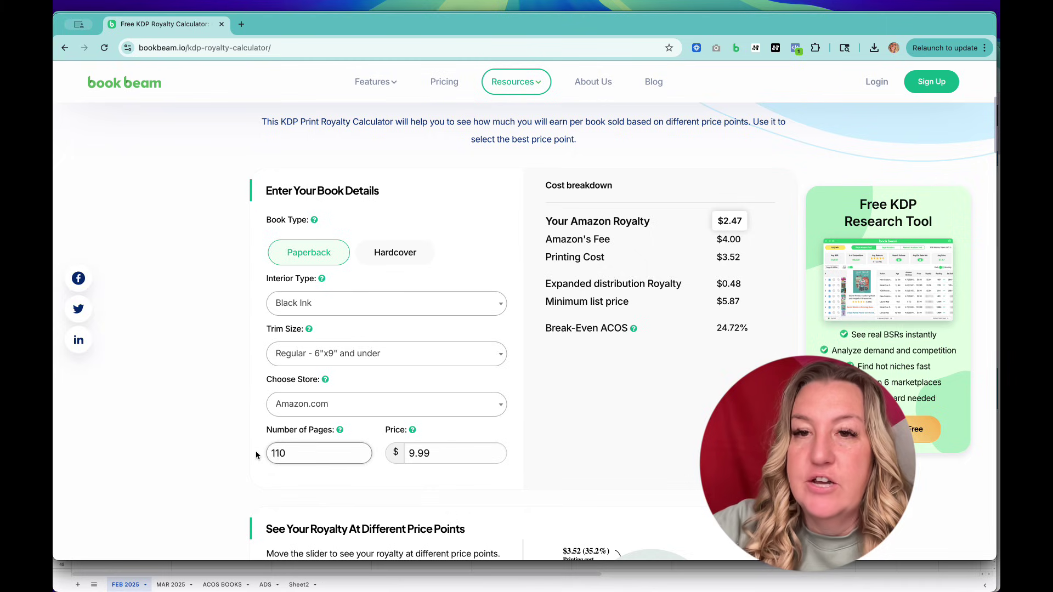
key("Tab")
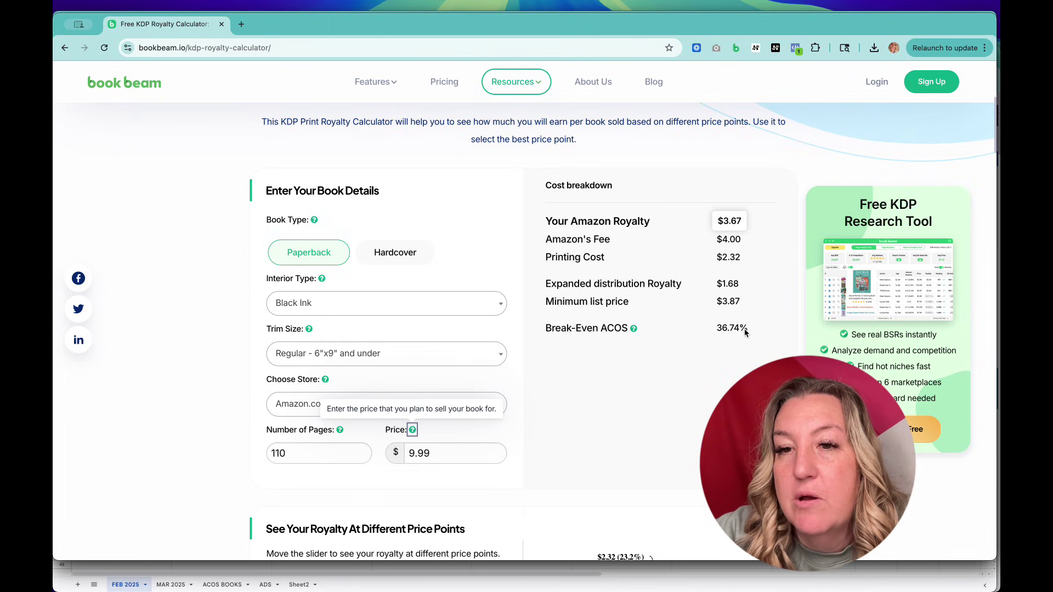
left_click_drag(761, 330, 709, 332)
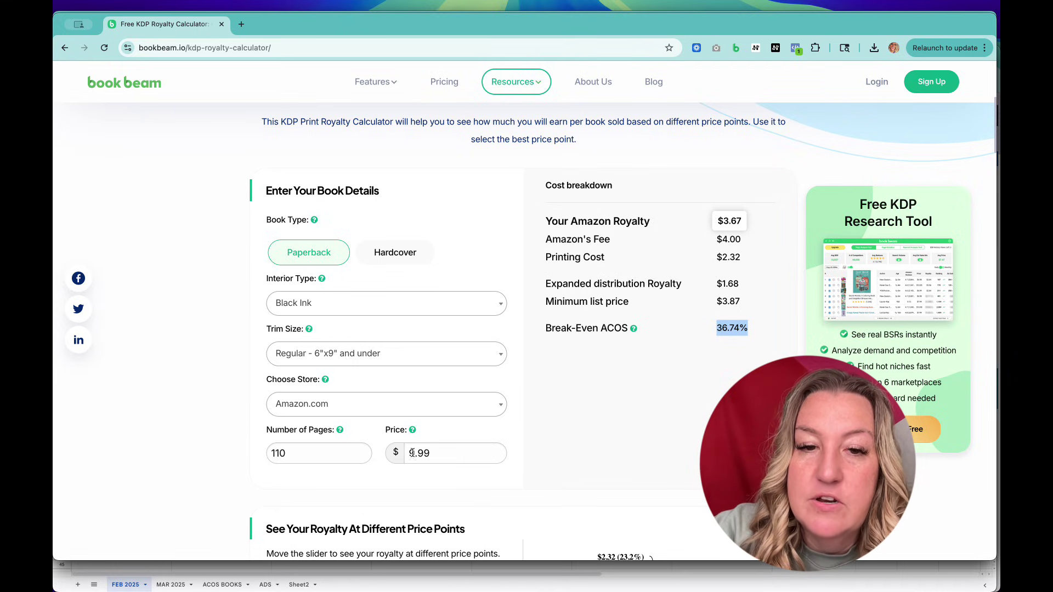
Step: Raise the book's price to $11.99 and recalculate the royalty and break-even ACOS
left_click_drag(415, 453, 405, 453)
type("11")
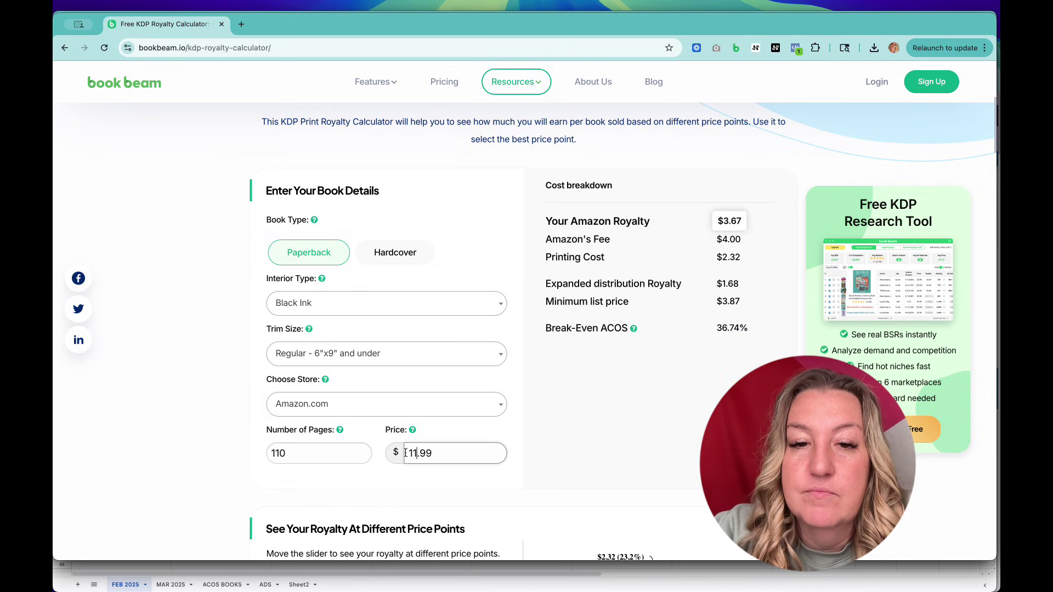
key("Tab")
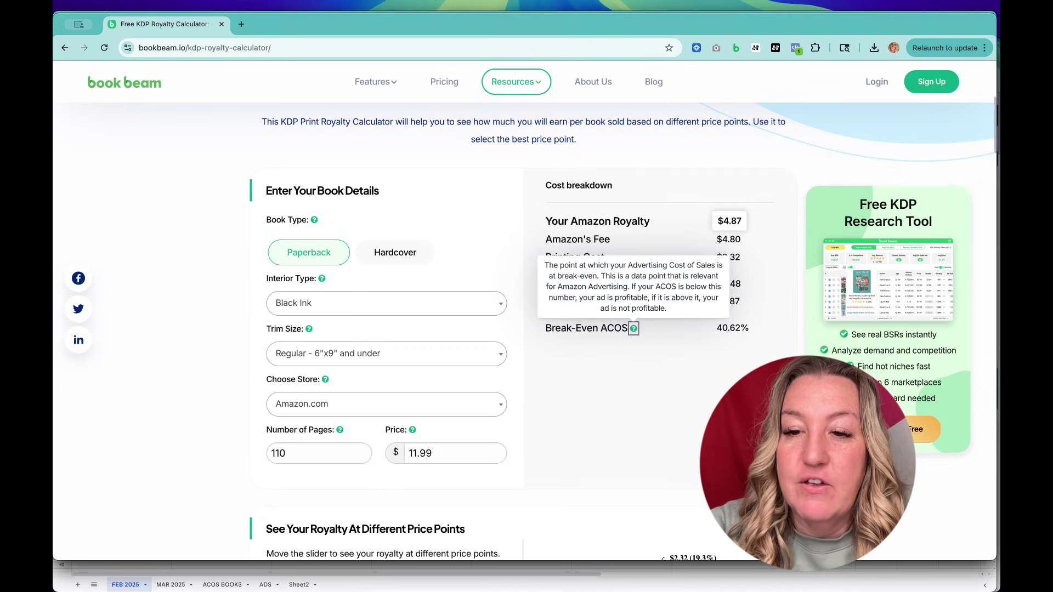
left_click(798, 574)
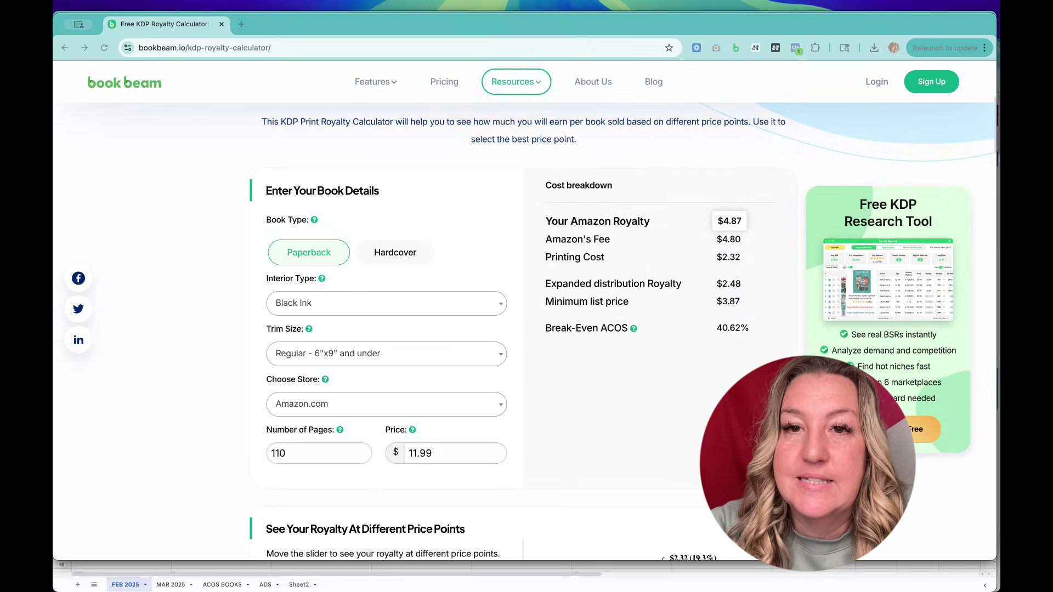